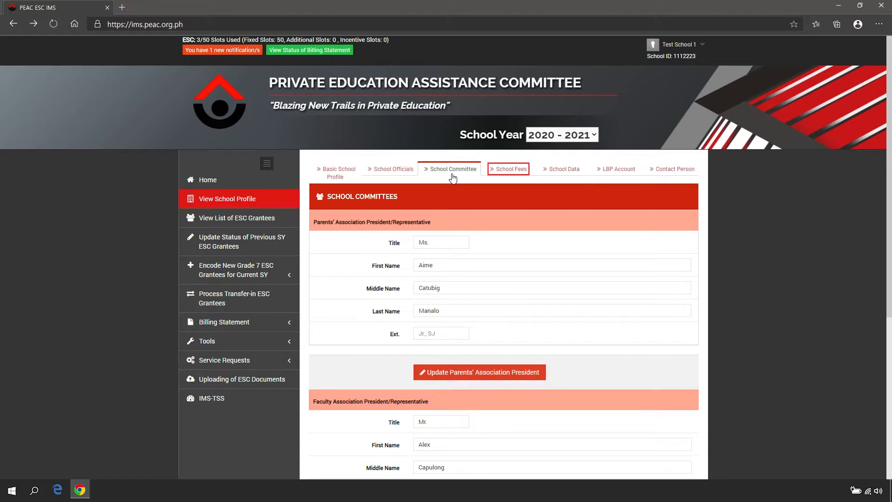
- Open the school fees section of the school profile and set the Grade 7 tuition fee to 12750.00
{"action": "left_click", "coordinate": [510, 176]}
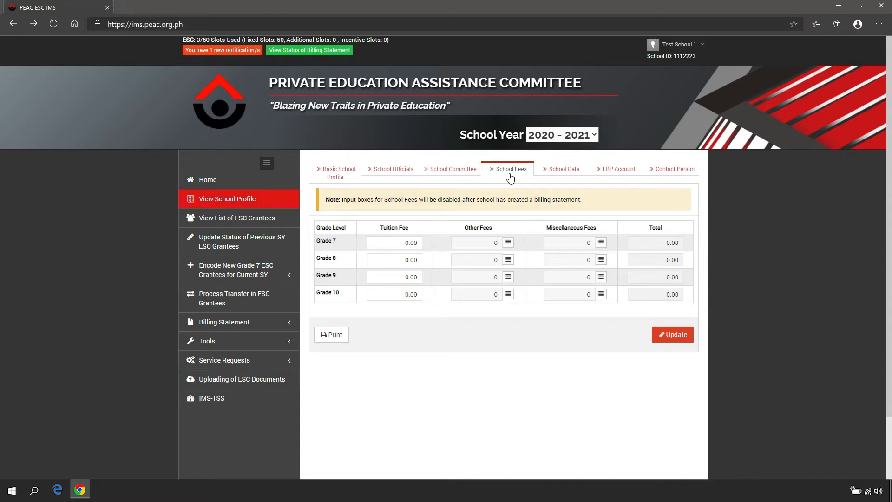
{"action": "left_click", "coordinate": [377, 243]}
{"action": "key", "text": "Delete"}
{"action": "key", "text": "Delete"}
{"action": "key", "text": "Delete"}
{"action": "key", "text": "Delete"}
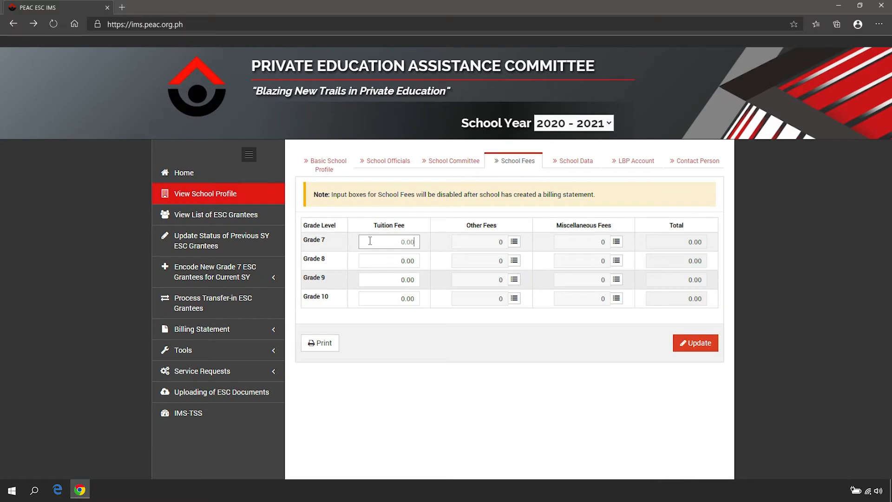
{"action": "type", "text": "12750.00"}
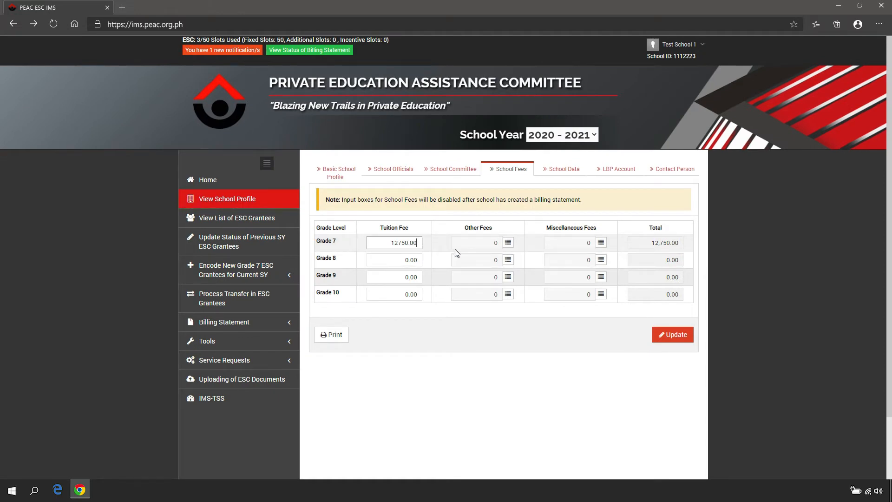
- Add a Library Fee of 2550.25 to the Grade 7 other fees
{"action": "left_click", "coordinate": [511, 247]}
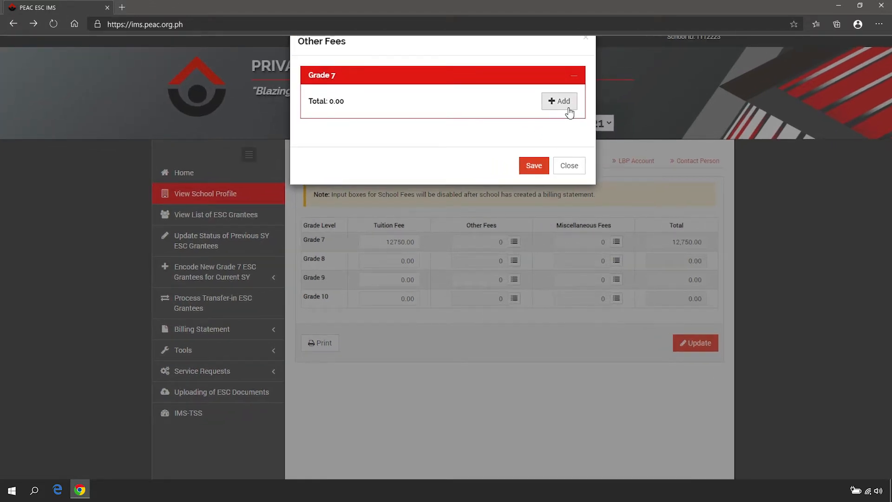
{"action": "left_click", "coordinate": [569, 112]}
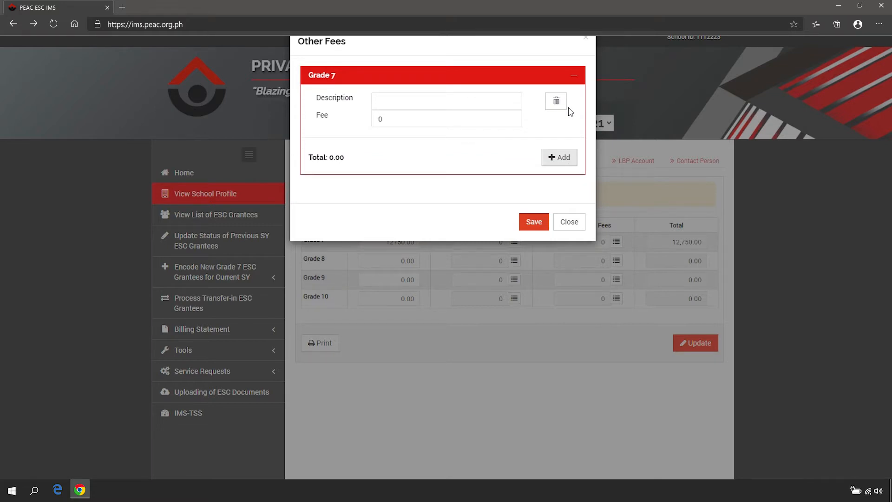
{"action": "left_click", "coordinate": [512, 101]}
{"action": "type", "text": "Librar"}
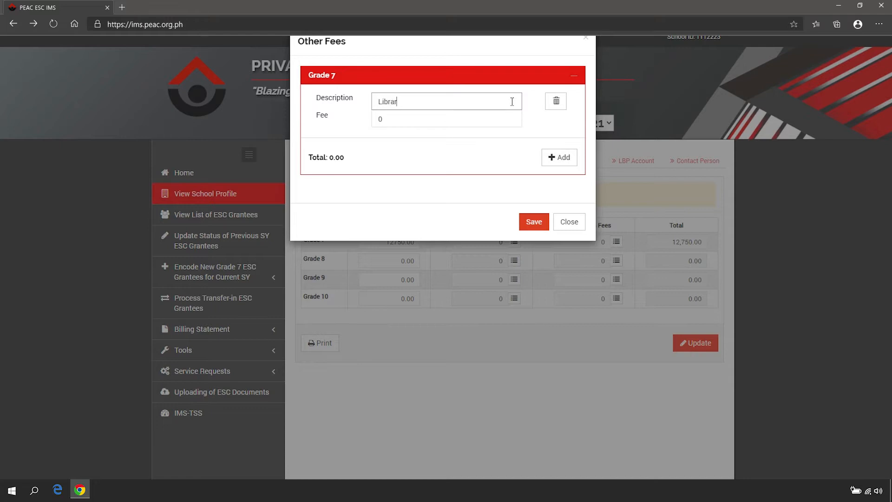
{"action": "type", "text": "y Fee"}
{"action": "left_click", "coordinate": [511, 119]}
{"action": "key", "text": "BackSpace"}
{"action": "type", "text": "2550"}
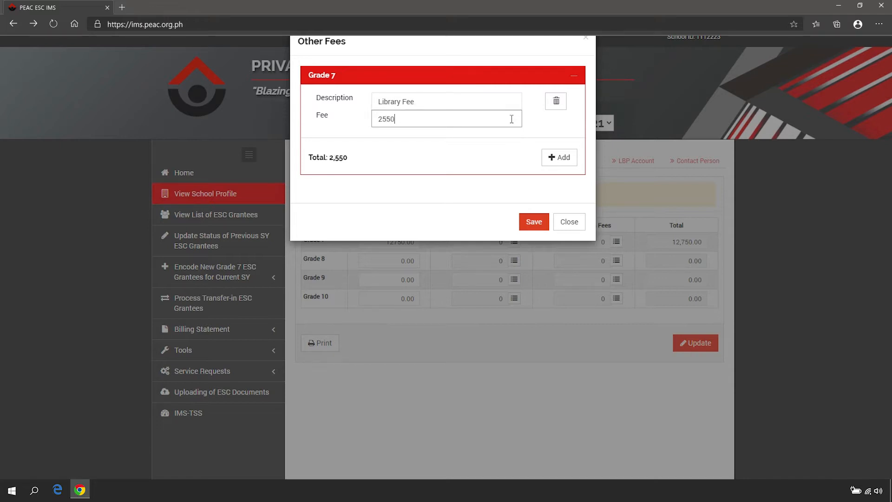
{"action": "type", "text": ".25"}
- Add a Computer Fee of 2500.00 as a second Grade 7 other fee and save the other fees
{"action": "left_click", "coordinate": [572, 162]}
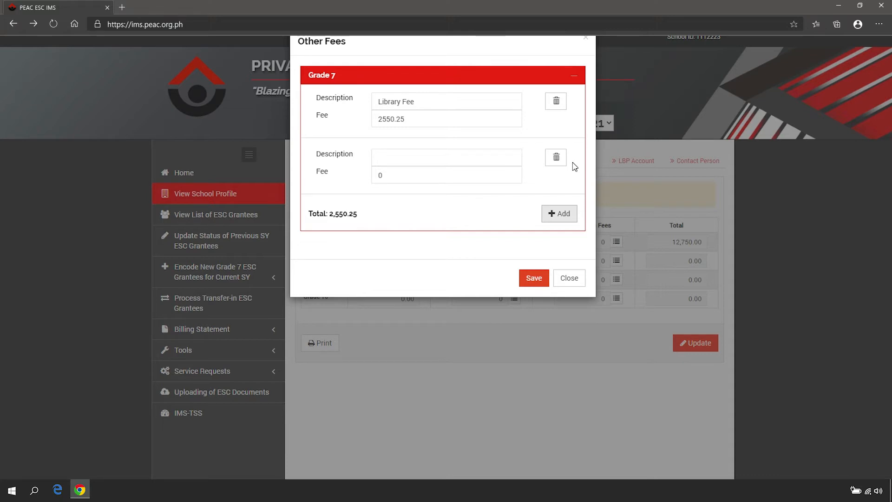
{"action": "left_click", "coordinate": [509, 157]}
{"action": "type", "text": "Comput"}
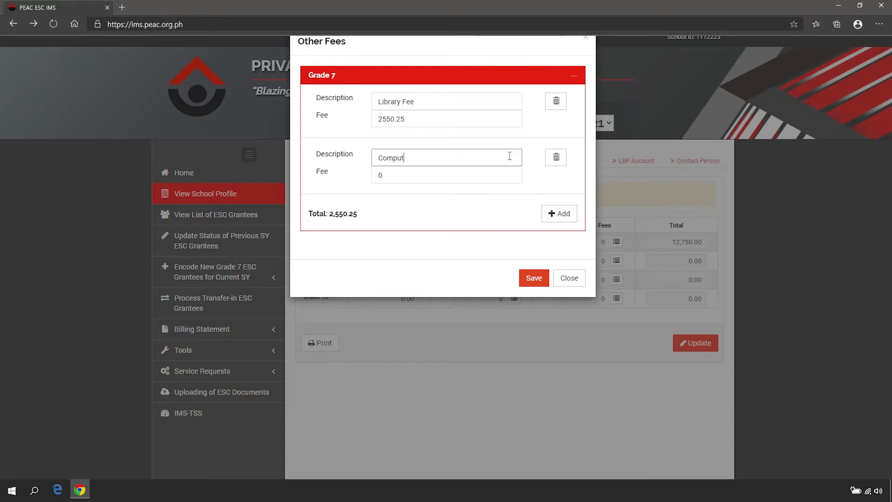
{"action": "type", "text": "er Fee"}
{"action": "left_click", "coordinate": [509, 175]}
{"action": "key", "text": "BackSpace"}
{"action": "type", "text": "2500.00"}
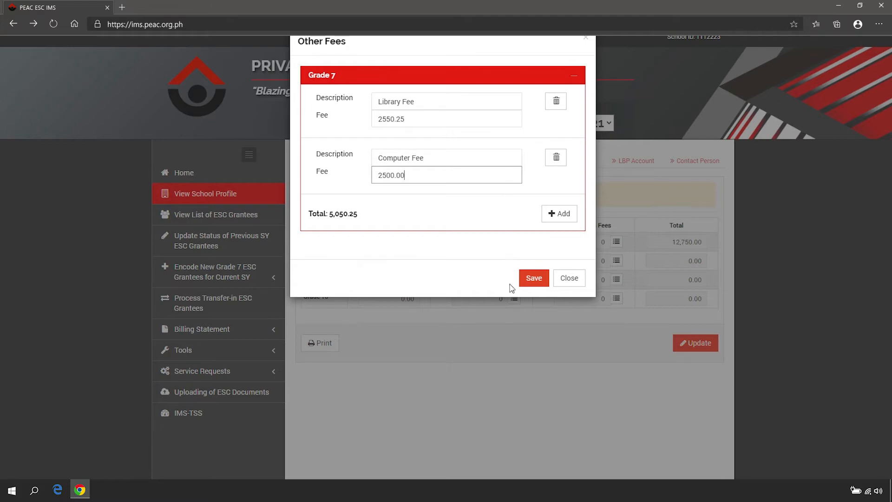
{"action": "left_click", "coordinate": [529, 289]}
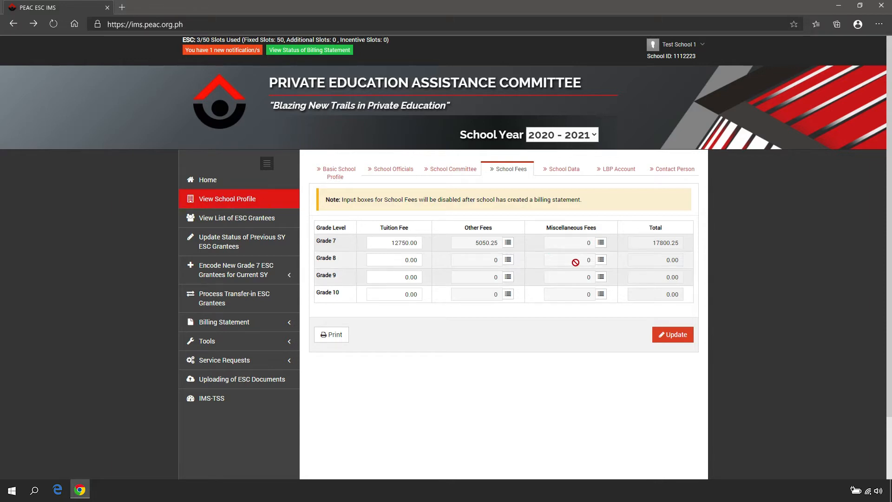
- Add a Medical Fee of 2100.75 to the Grade 7 miscellaneous fees
{"action": "left_click", "coordinate": [604, 247]}
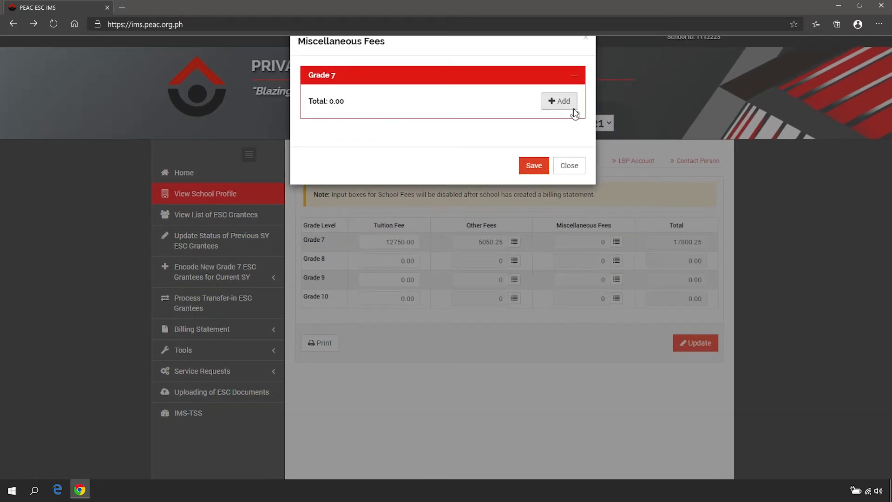
{"action": "left_click", "coordinate": [571, 111]}
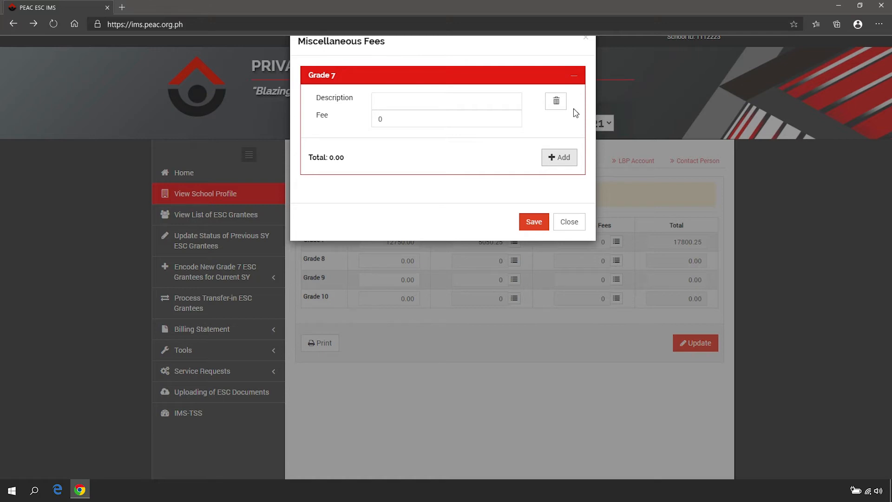
{"action": "left_click", "coordinate": [517, 101]}
{"action": "type", "text": "Medi"}
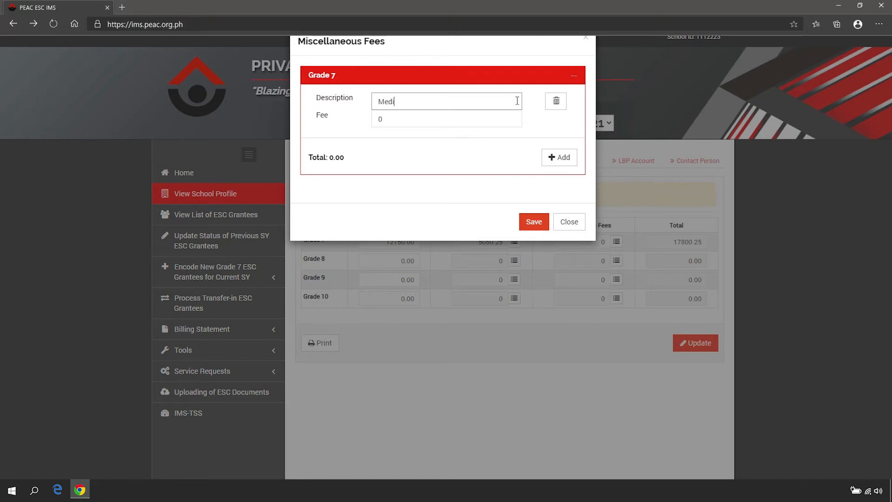
{"action": "type", "text": "cal Fee"}
{"action": "left_click", "coordinate": [513, 120]}
{"action": "key", "text": "BackSpace"}
{"action": "type", "text": "2100.75"}
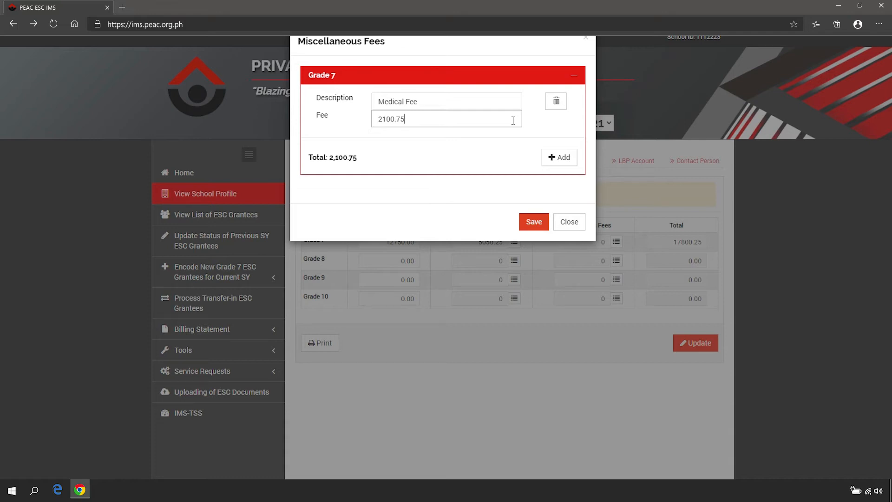
- Add a Dental Fee of 1150.75 as the second Grade 7 miscellaneous fee
{"action": "left_click", "coordinate": [575, 168]}
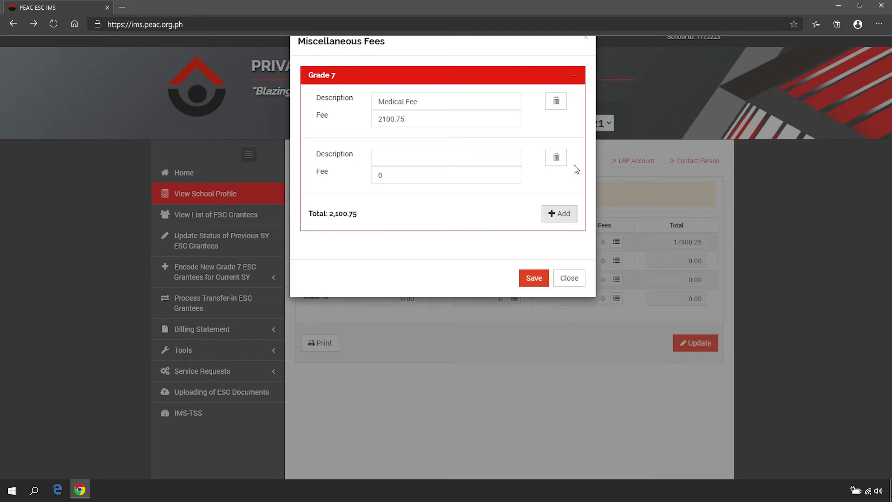
{"action": "left_click", "coordinate": [512, 158]}
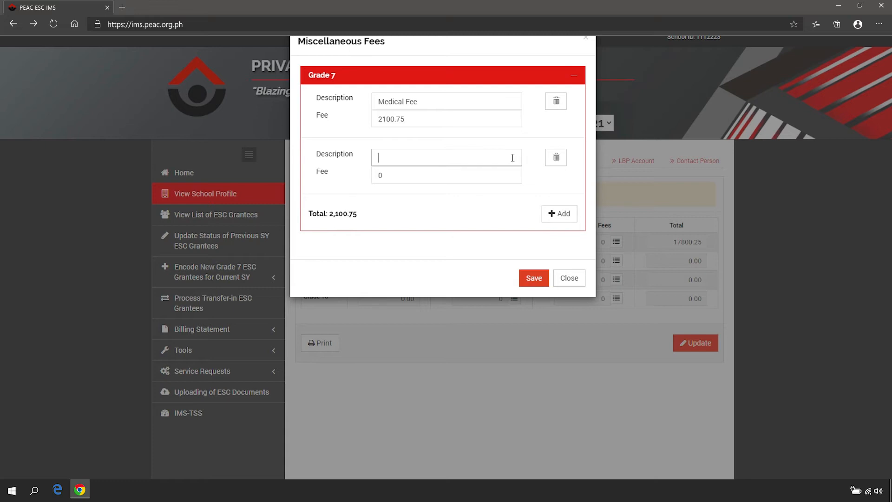
{"action": "type", "text": "Dental Fee"}
{"action": "left_click", "coordinate": [513, 174]}
{"action": "key", "text": "BackSpace"}
{"action": "type", "text": "1150.75"}
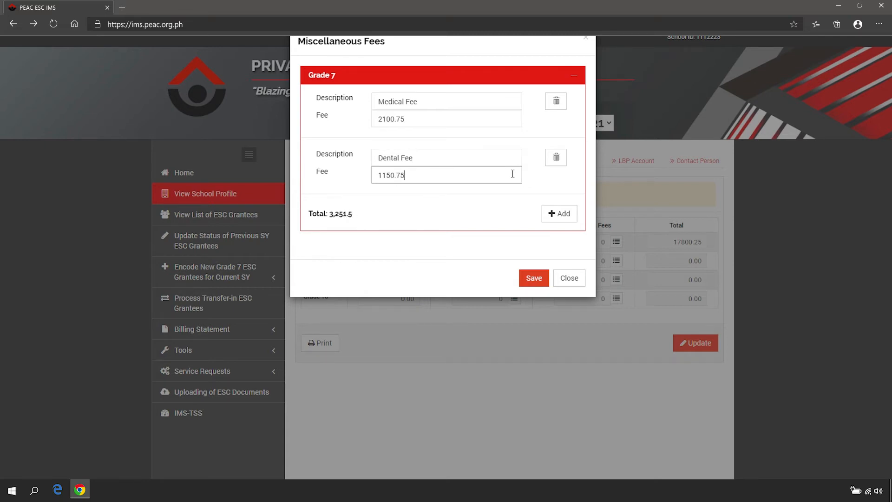
- Add a School Publication fee of 1500.00 as the third Grade 7 miscellaneous fee
{"action": "left_click", "coordinate": [573, 223]}
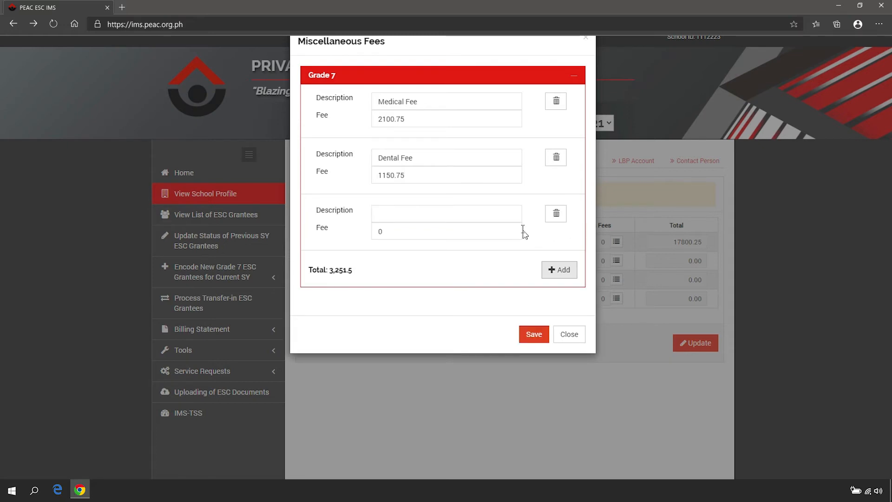
{"action": "left_click", "coordinate": [514, 213]}
{"action": "type", "text": "Scho"}
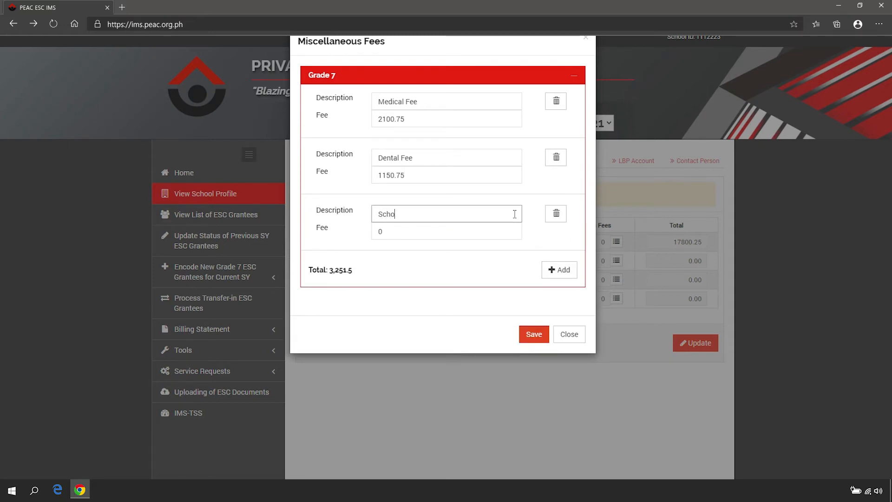
{"action": "type", "text": "ol Publication"}
{"action": "left_click", "coordinate": [514, 231]}
{"action": "type", "text": "15"}
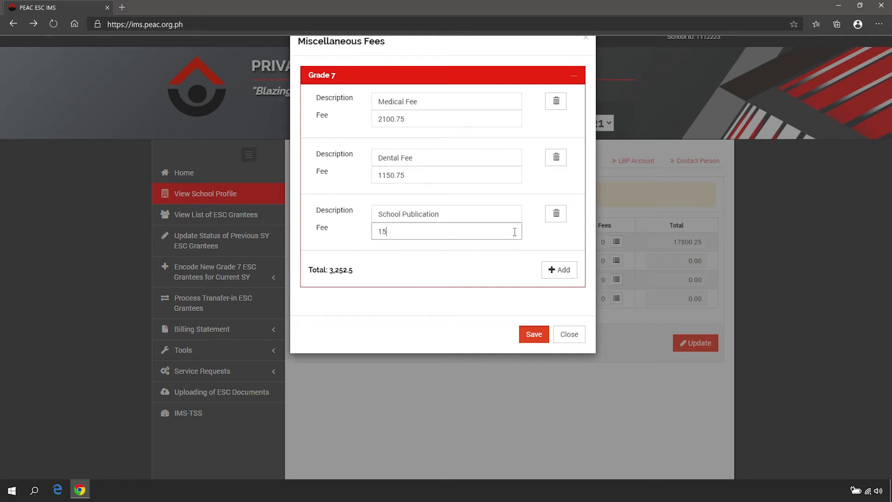
{"action": "type", "text": "00.00"}
- Add Subscription Fees of 1500.00 as the fourth Grade 7 miscellaneous fee and save the miscellaneous fees
{"action": "left_click", "coordinate": [573, 276]}
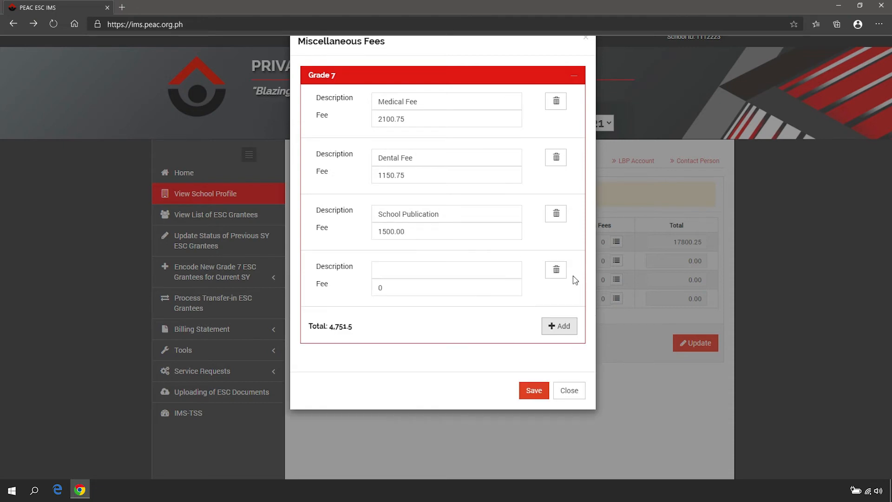
{"action": "left_click", "coordinate": [513, 270]}
{"action": "type", "text": "Subscriptio"}
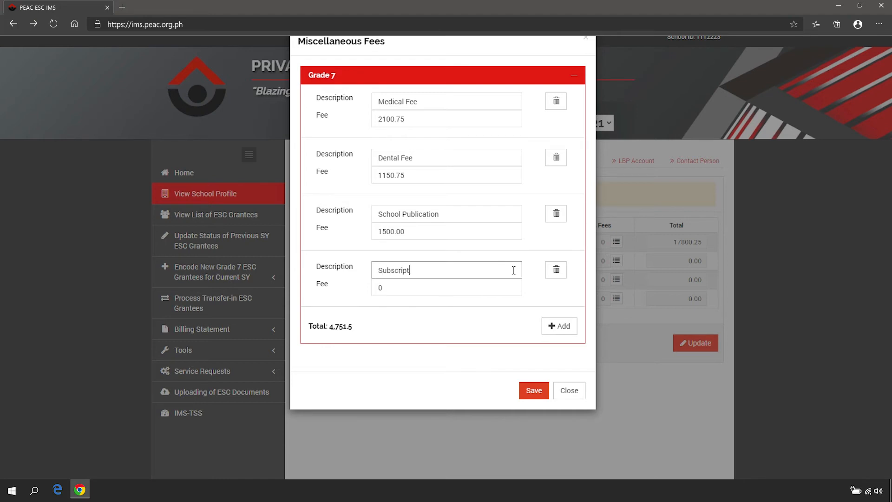
{"action": "type", "text": "n Fees"}
{"action": "left_click", "coordinate": [511, 286]}
{"action": "key", "text": "BackSpace"}
{"action": "type", "text": "1500.00"}
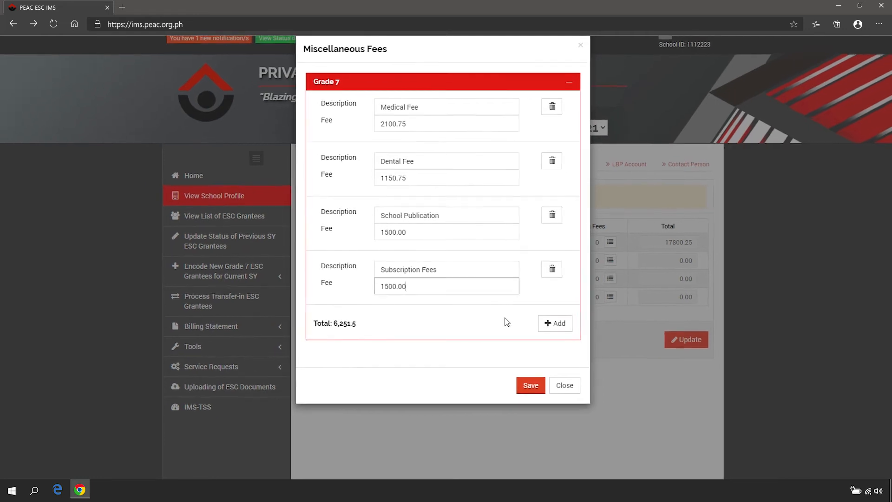
{"action": "left_click", "coordinate": [533, 384]}
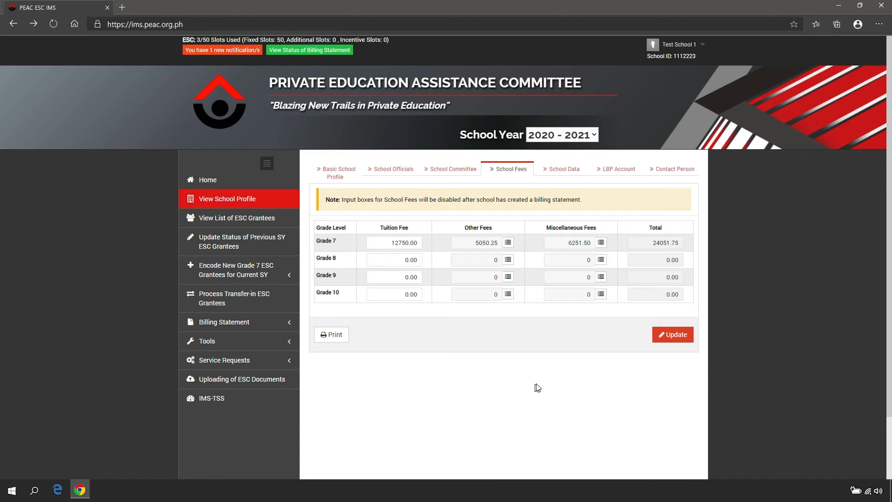
- Update the school fees, save and submit them after review, and open the printable fee certification form
{"action": "left_click", "coordinate": [690, 340]}
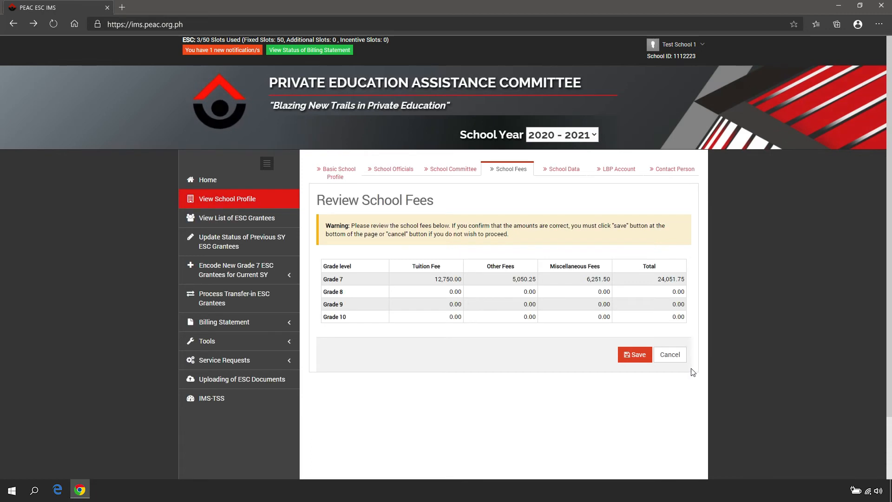
{"action": "left_click", "coordinate": [647, 362]}
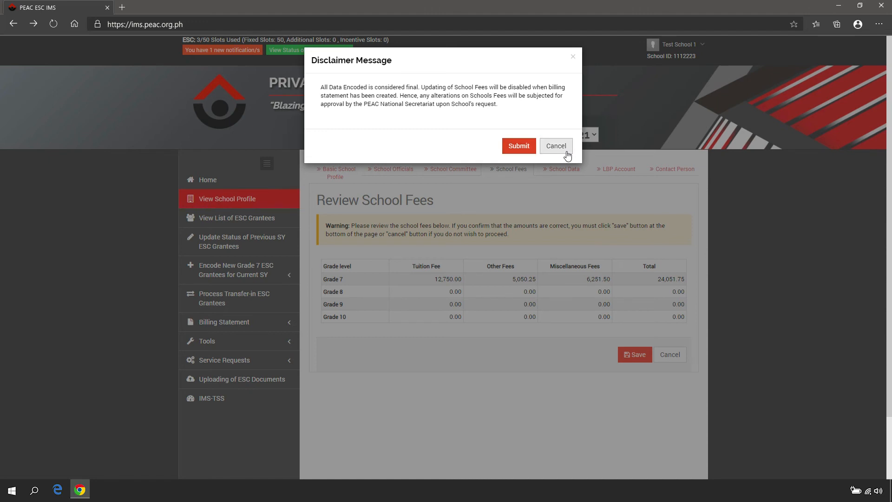
{"action": "left_click", "coordinate": [535, 149]}
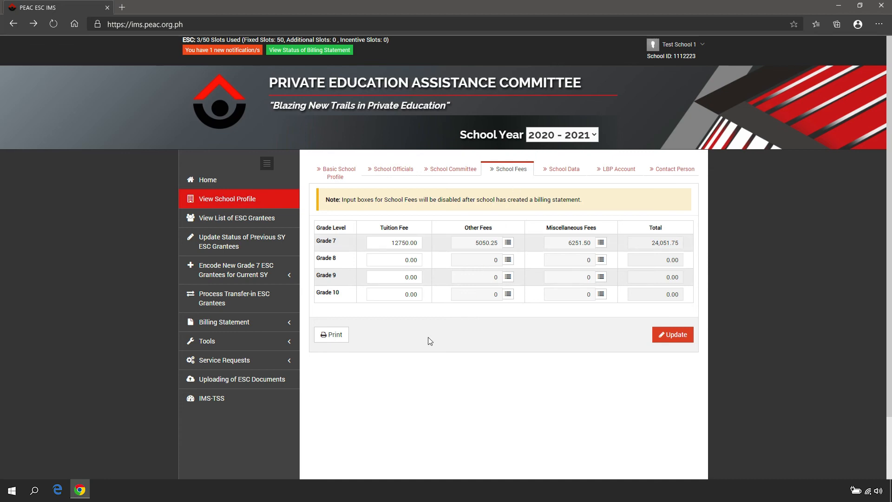
{"action": "left_click", "coordinate": [346, 341]}
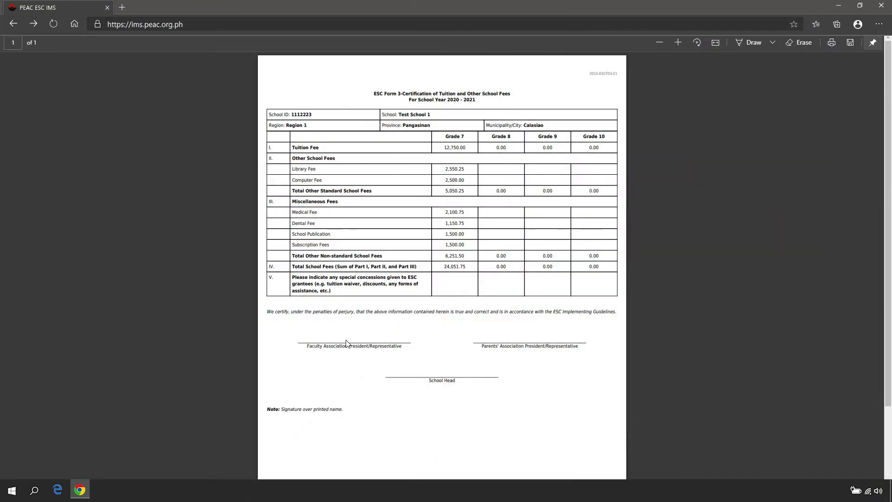